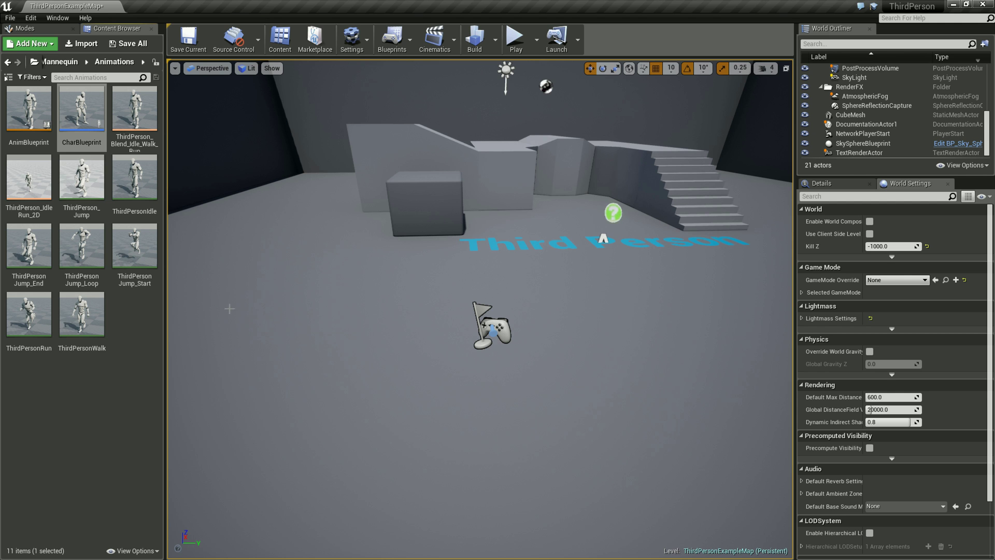
# Drop a CharBlueprint character into the level, raise it, then delete it again
pyautogui.moveTo(229, 309); pyautogui.dragTo(280, 291, button='right')
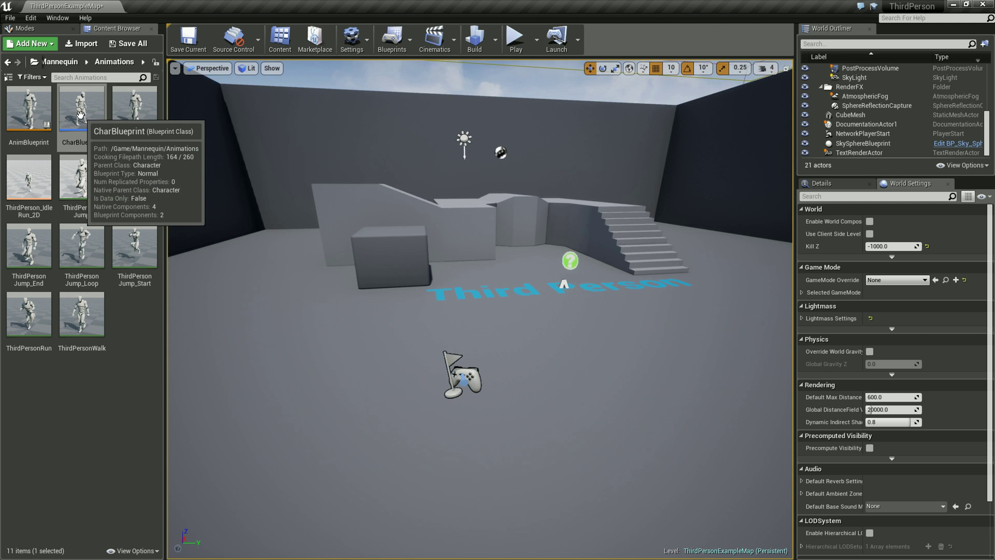
pyautogui.click(24, 107)
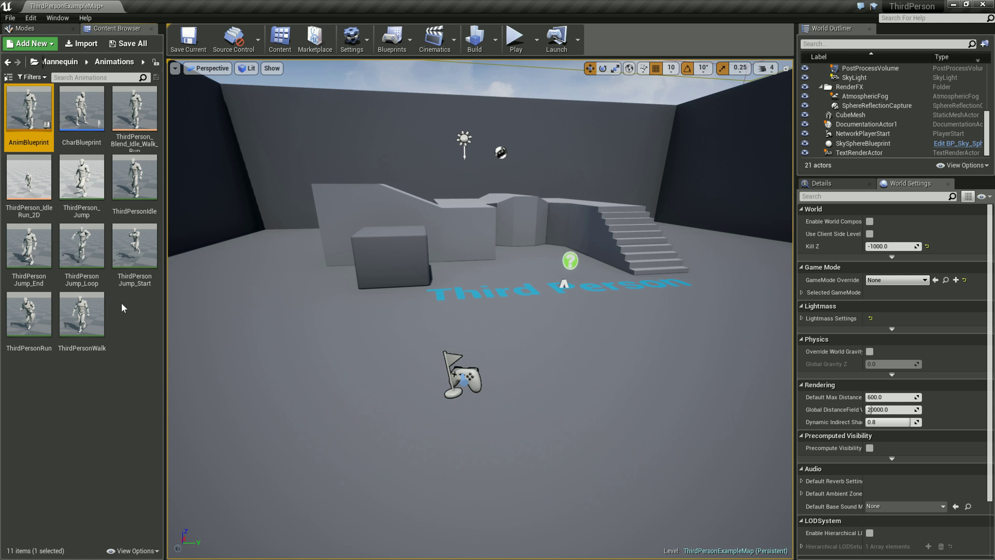
pyautogui.moveTo(81, 109)
pyautogui.mouseDown()
pyautogui.moveTo(602, 308)
pyautogui.moveTo(601, 259)
pyautogui.mouseUp()
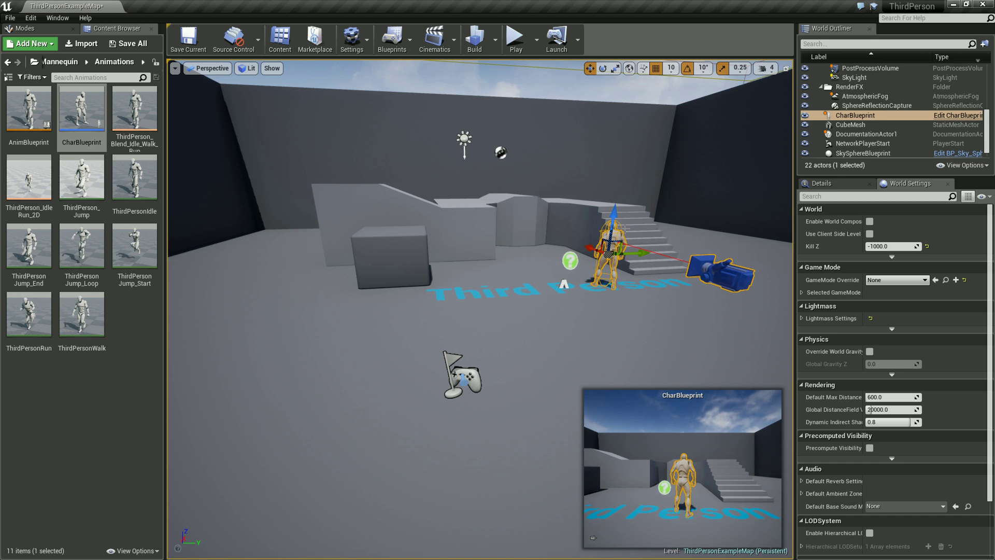
pyautogui.moveTo(615, 222)
pyautogui.mouseDown()
pyautogui.moveTo(619, 196)
pyautogui.moveTo(612, 257)
pyautogui.mouseUp()
pyautogui.moveTo(697, 327); pyautogui.dragTo(736, 332, button='right')
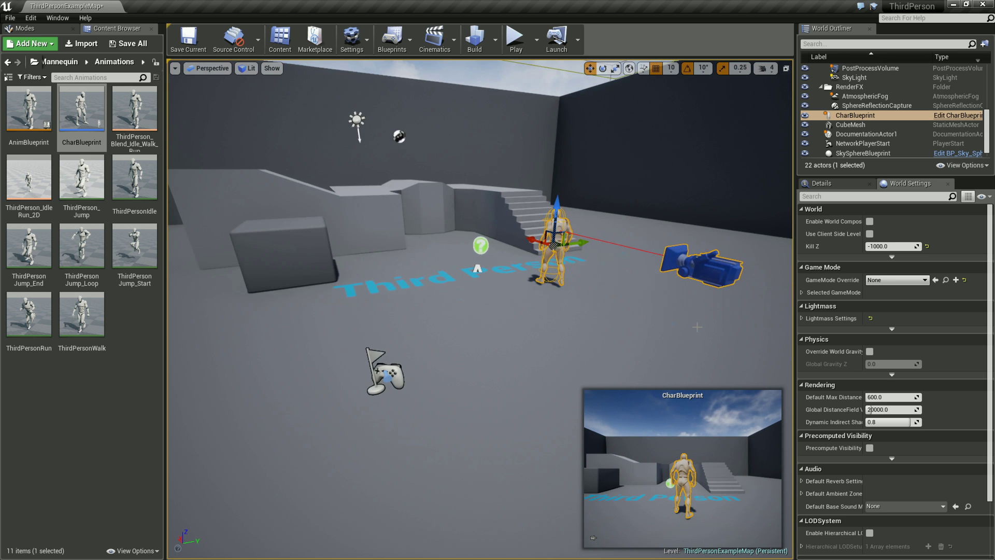
pyautogui.press('Delete')
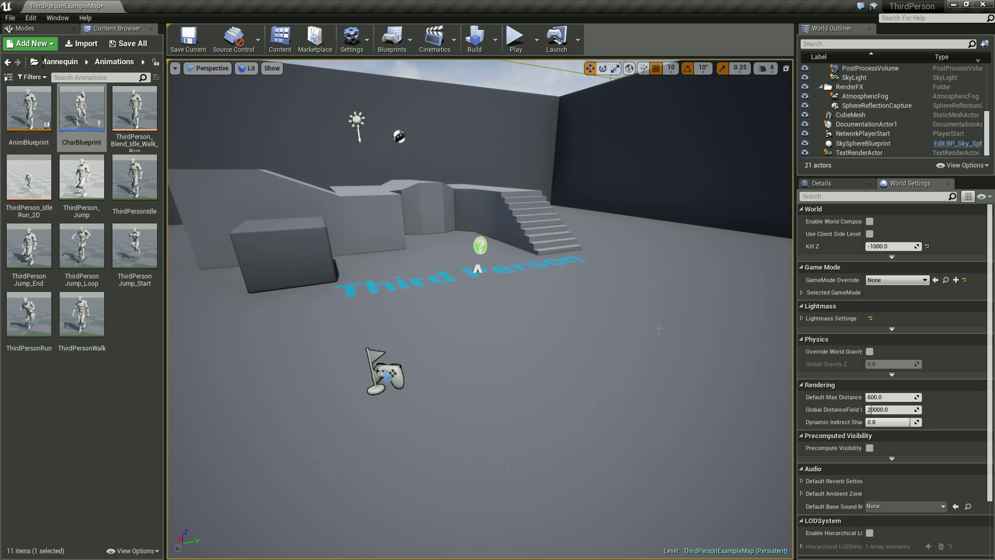
# Select the network player start and arena floor, then run and stop a quick playtest
pyautogui.moveTo(659, 328); pyautogui.dragTo(628, 350, button='right')
pyautogui.click(499, 337)
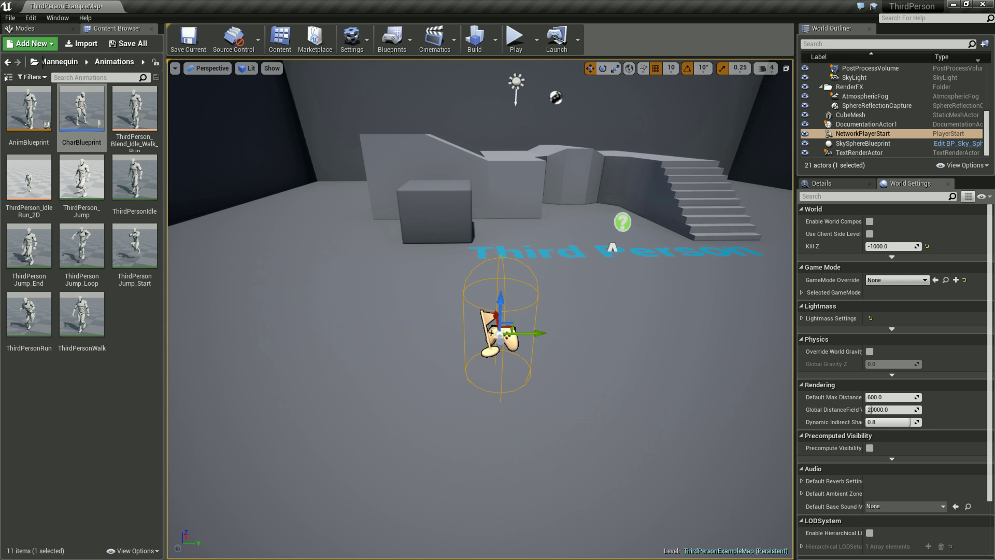
pyautogui.moveTo(480, 311); pyautogui.dragTo(523, 306, button='right')
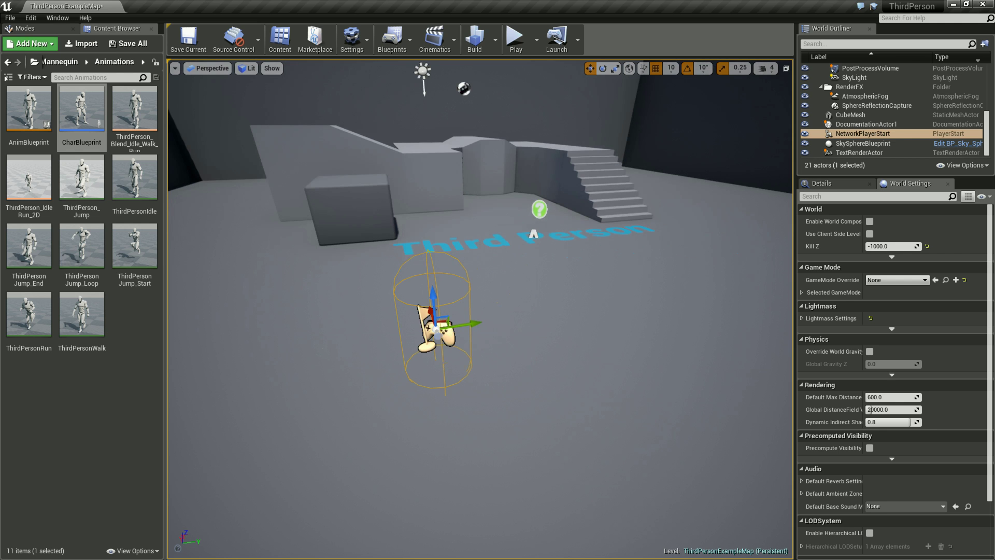
pyautogui.click(397, 419)
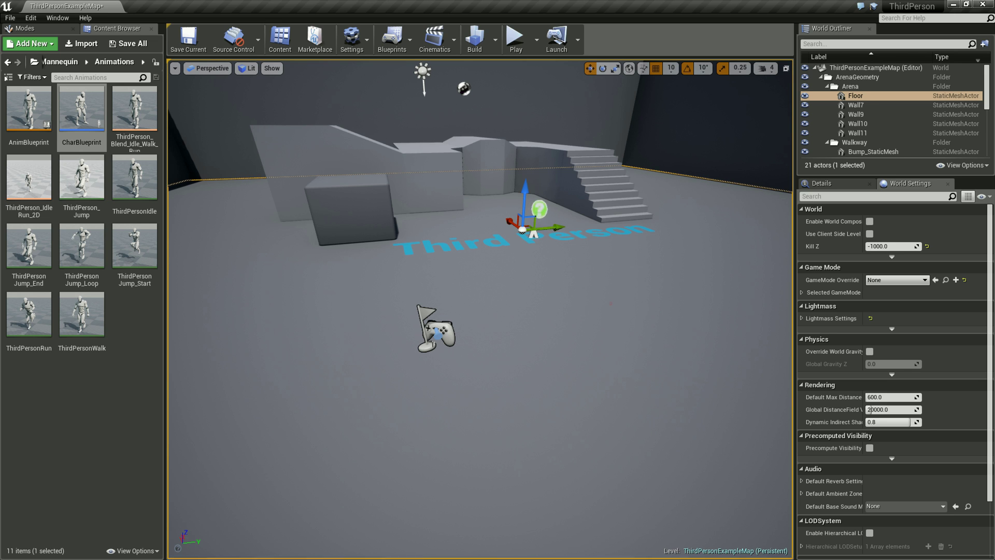
pyautogui.click(132, 396)
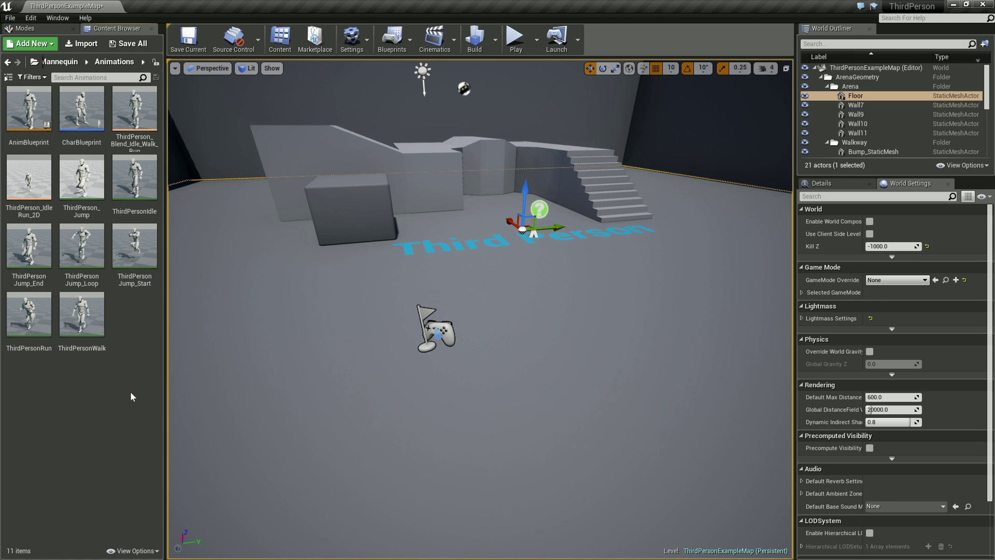
pyautogui.click(515, 38)
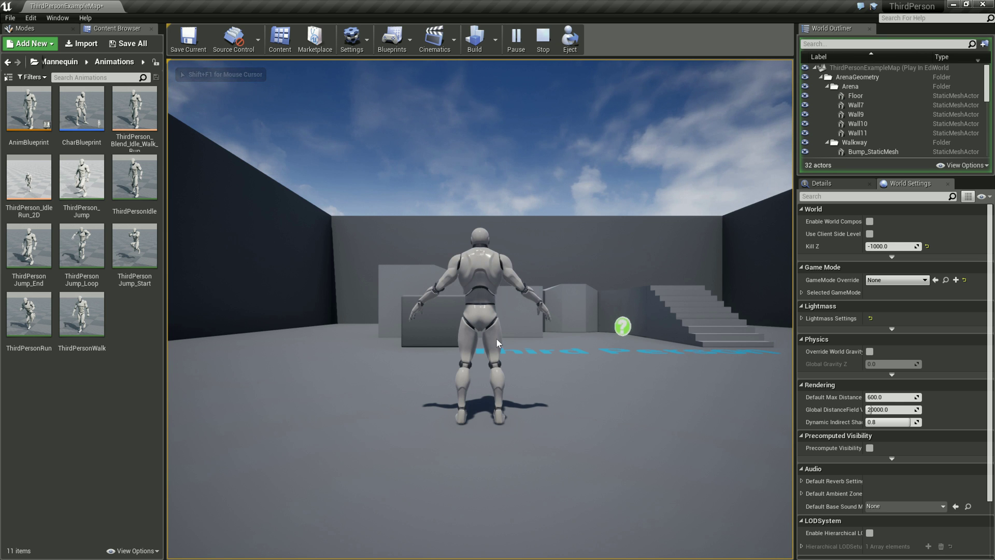
pyautogui.press('Escape')
pyautogui.moveTo(493, 356); pyautogui.dragTo(559, 380, button='right')
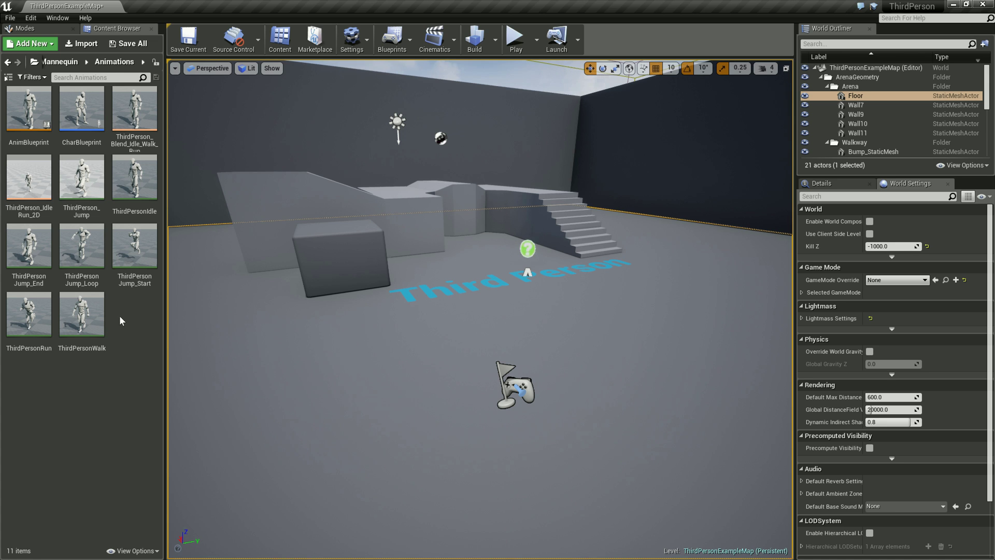
# In the Content root folder, create a new Blueprint Class based on Game Mode Base
pyautogui.click(59, 62)
pyautogui.click(57, 62)
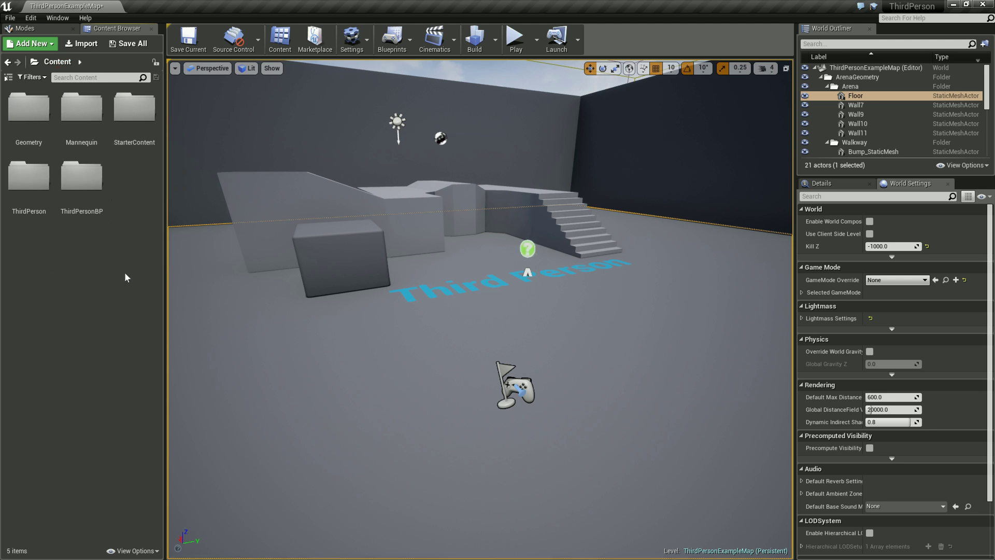
pyautogui.rightClick(85, 231)
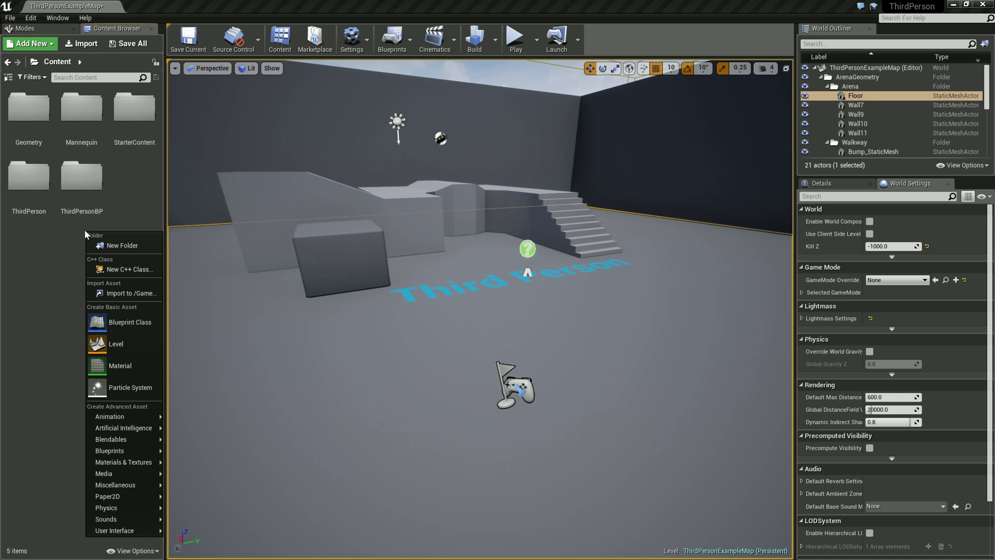
pyautogui.click(103, 319)
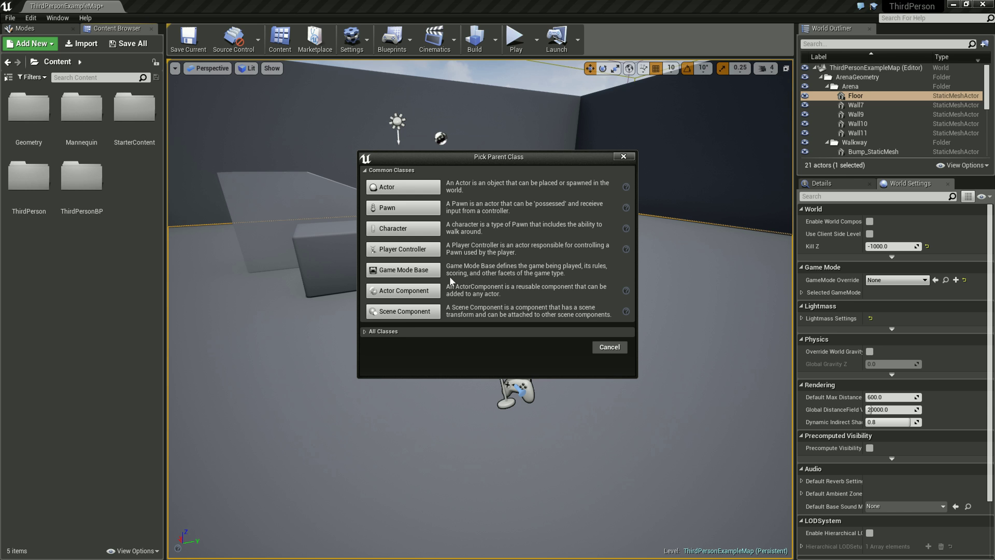
pyautogui.click(387, 271)
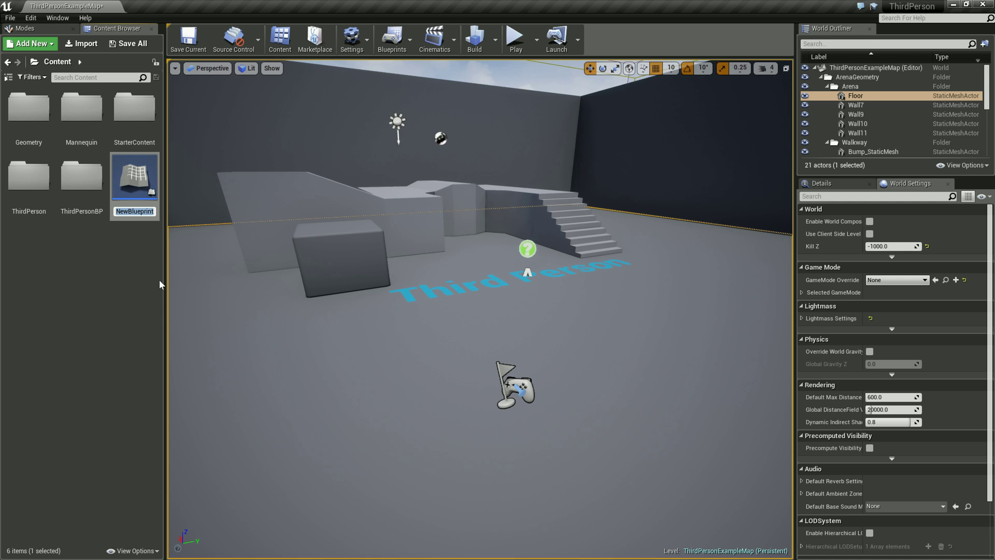
# Name the new Game Mode blueprint 'MyGameThirdPersonBP' and open it in the Blueprint editor
pyautogui.write('MyGame')
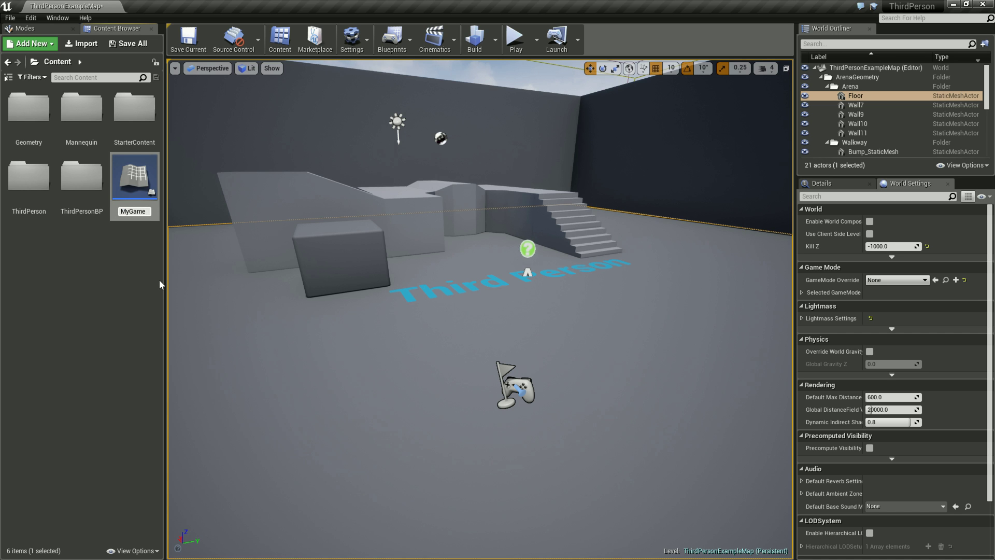
pyautogui.write('ThirdP')
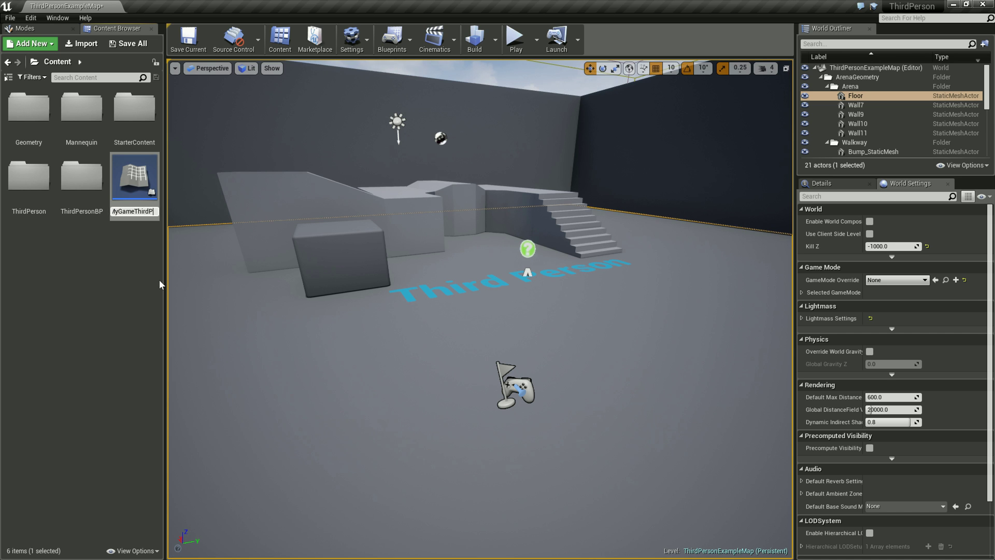
pyautogui.write('ersonB')
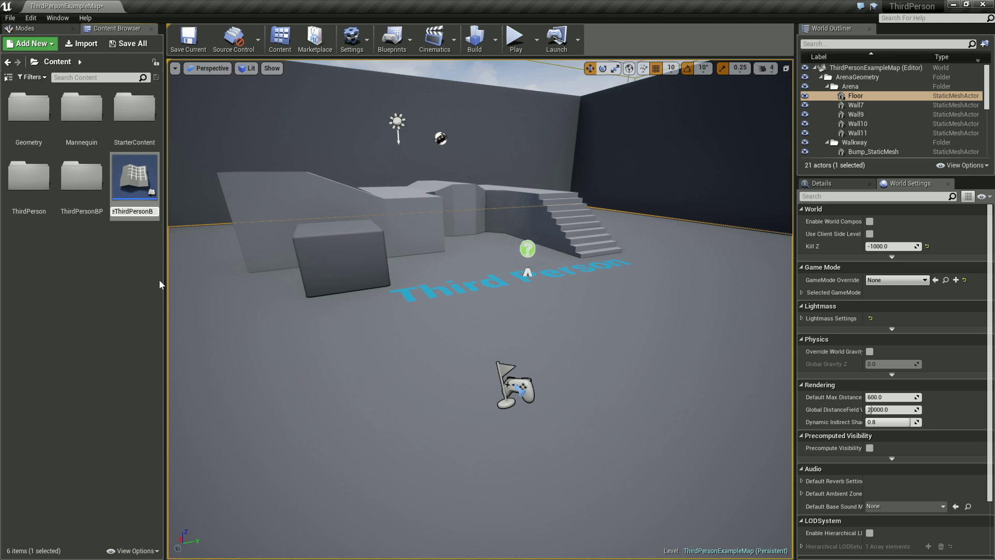
pyautogui.write('P')
pyautogui.press('Return')
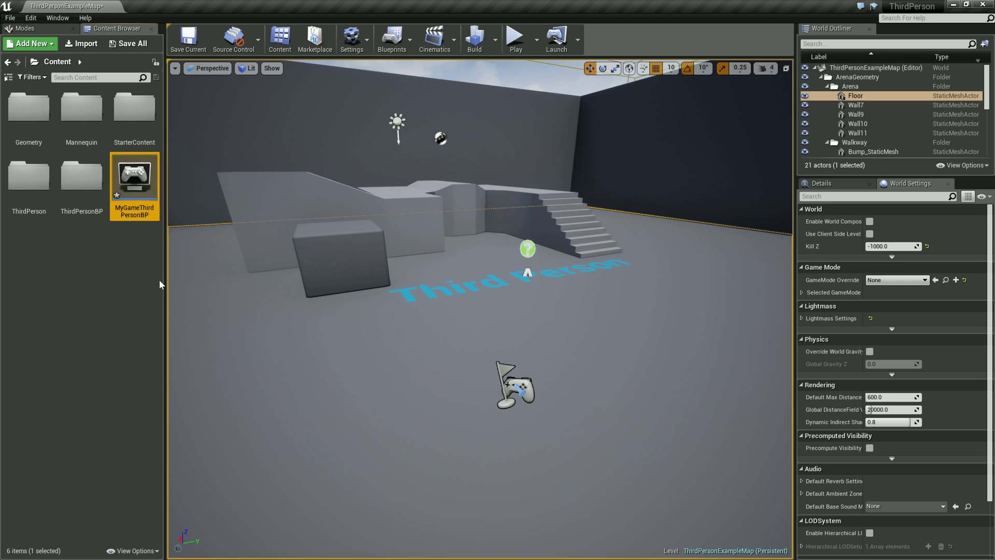
pyautogui.press('Return')
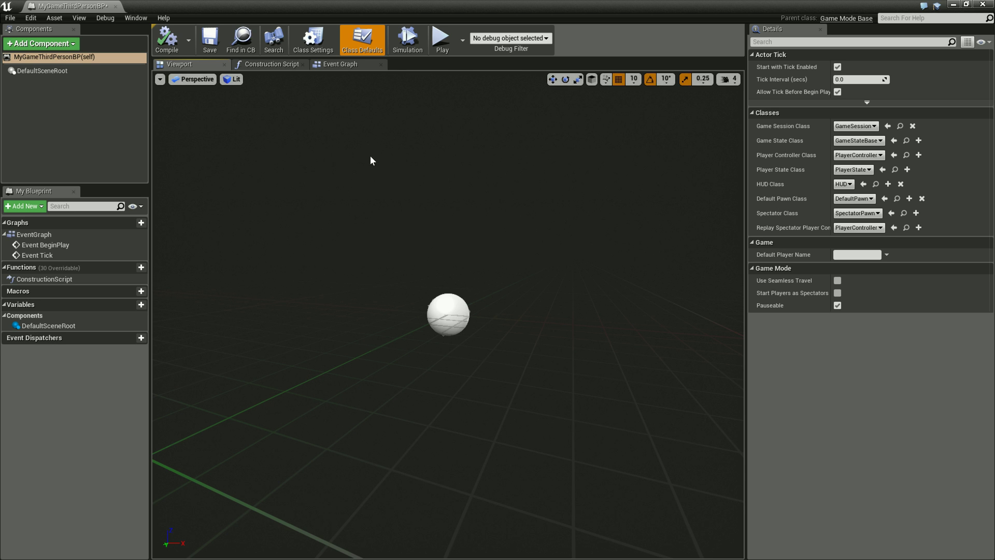
pyautogui.click(283, 69)
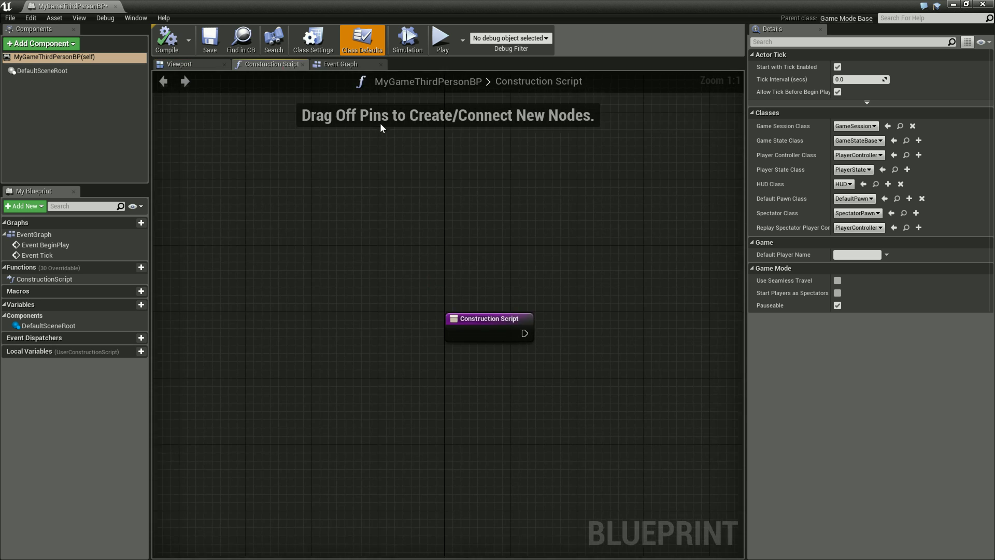
pyautogui.click(346, 65)
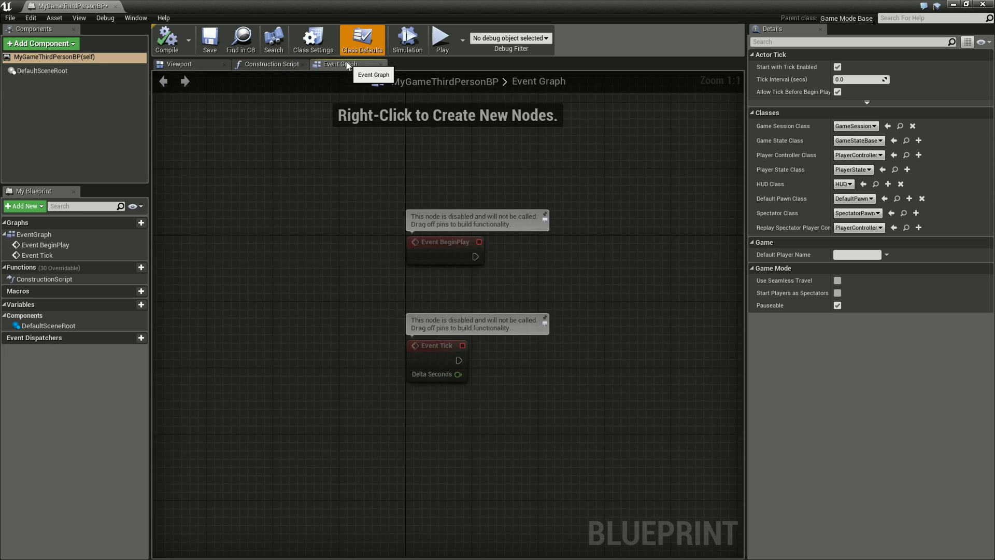
pyautogui.click(181, 65)
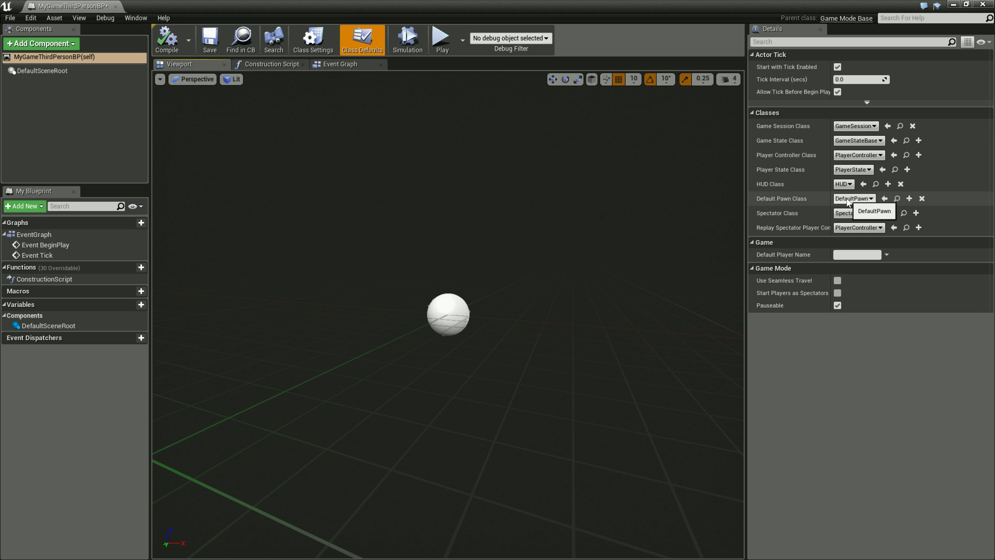
# Set Default Pawn Class to CharBlueprint in MyGameThirdPersonBP and save the blueprint
pyautogui.click(847, 201)
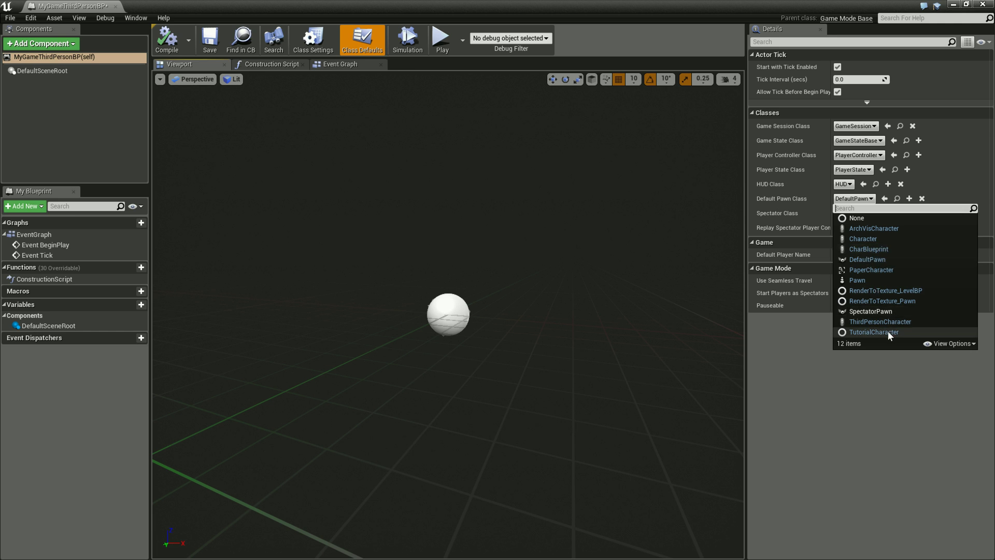
pyautogui.click(874, 250)
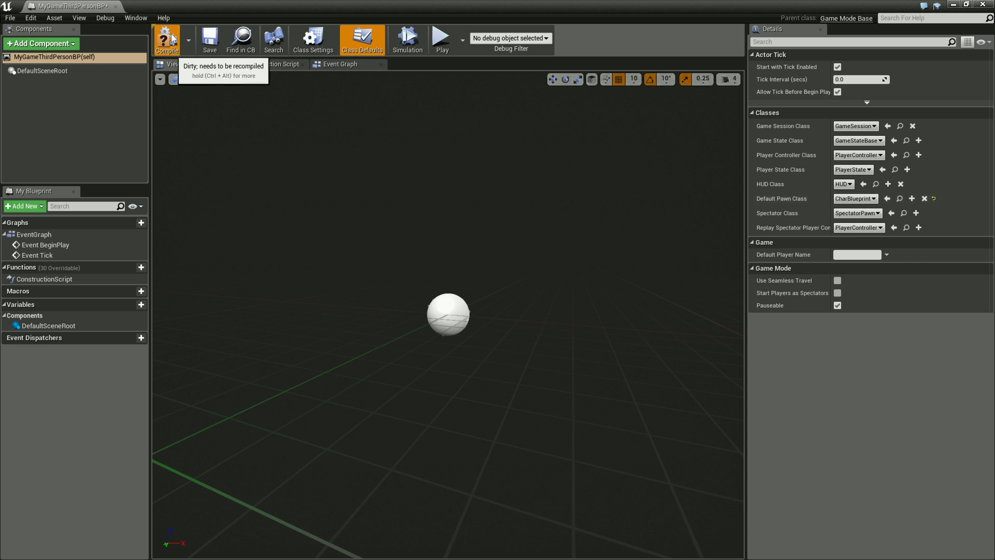
pyautogui.click(210, 39)
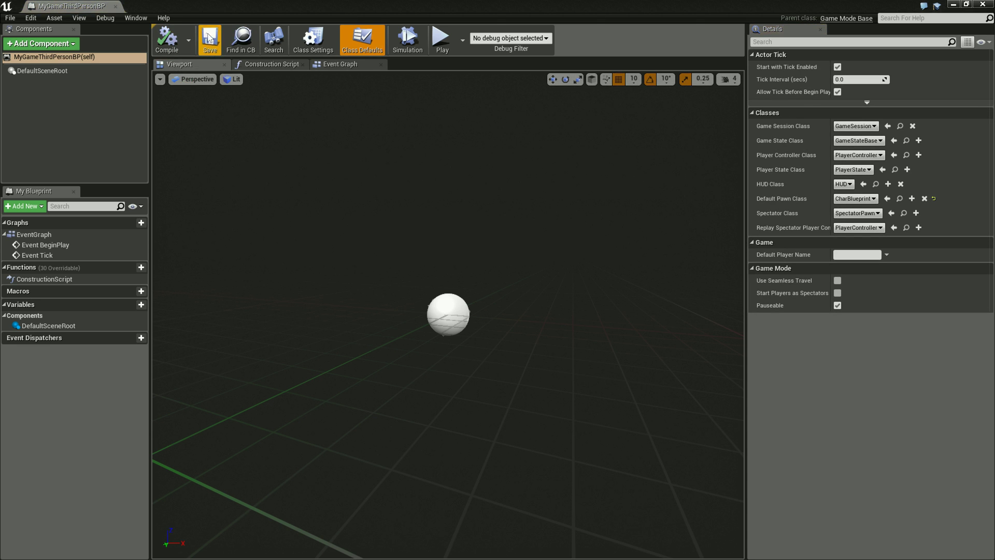
# Close the blueprint editor and run a brief playtest of the level before stopping it
pyautogui.click(116, 7)
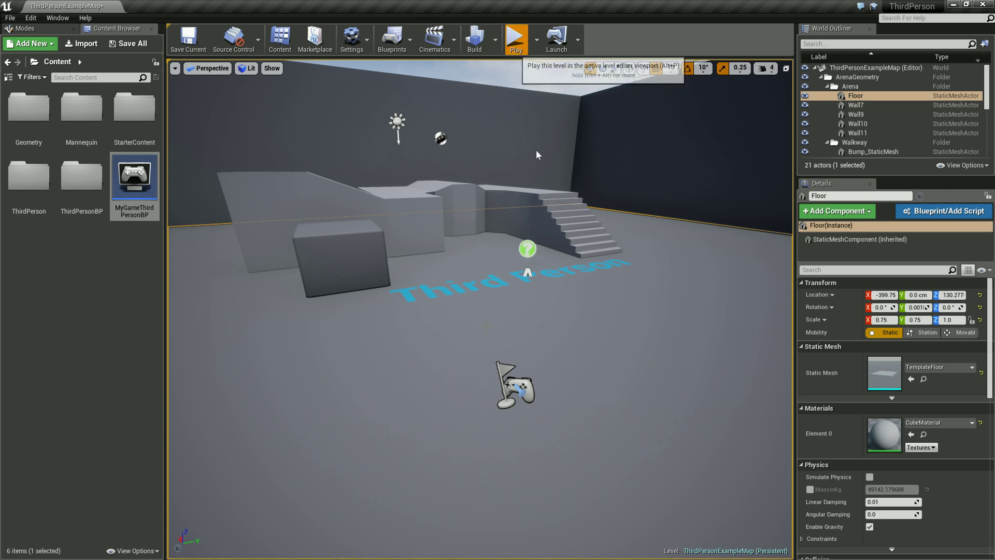
pyautogui.click(515, 38)
pyautogui.press('Escape')
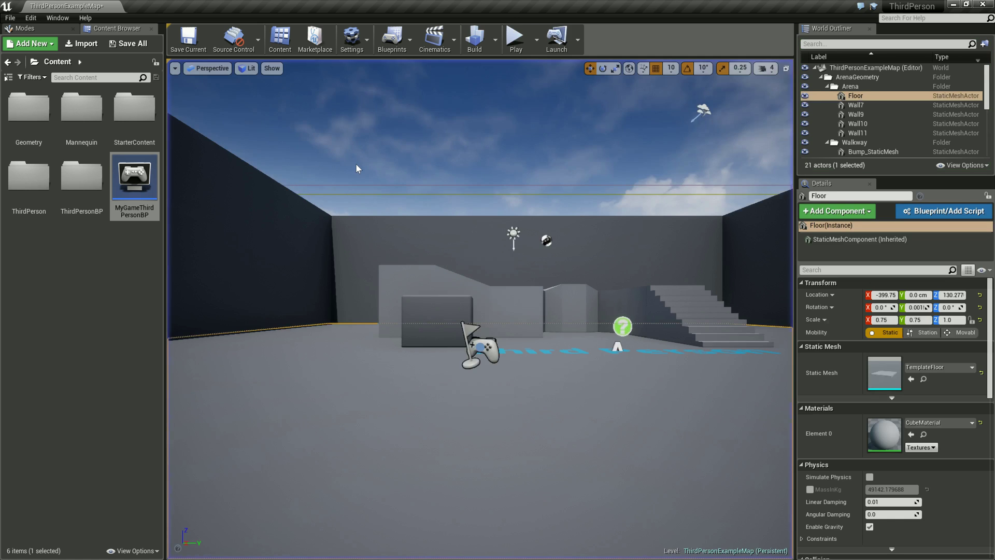
pyautogui.moveTo(356, 163); pyautogui.dragTo(355, 171, button='right')
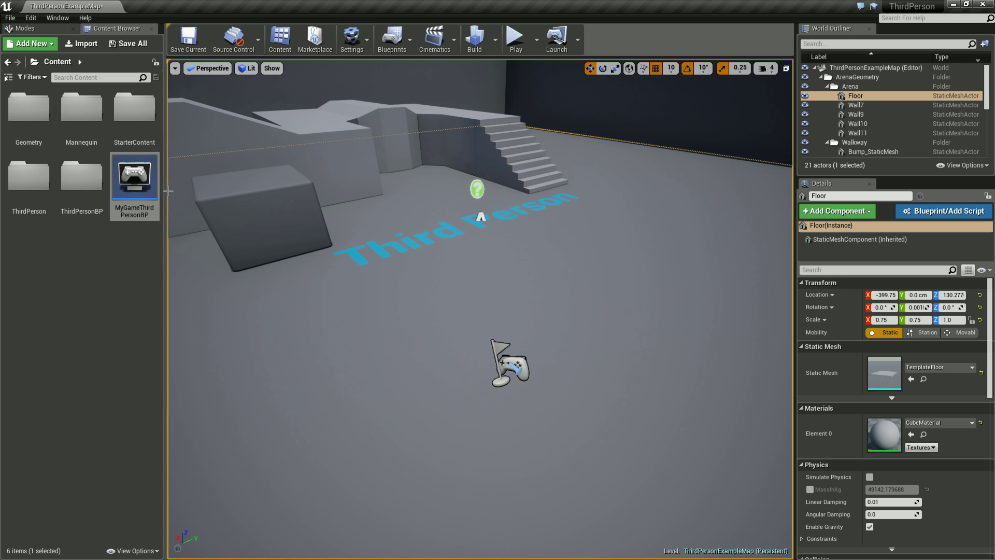
# Bring up the toolbar's Settings dropdown menu
pyautogui.click(135, 184)
pyautogui.click(93, 332)
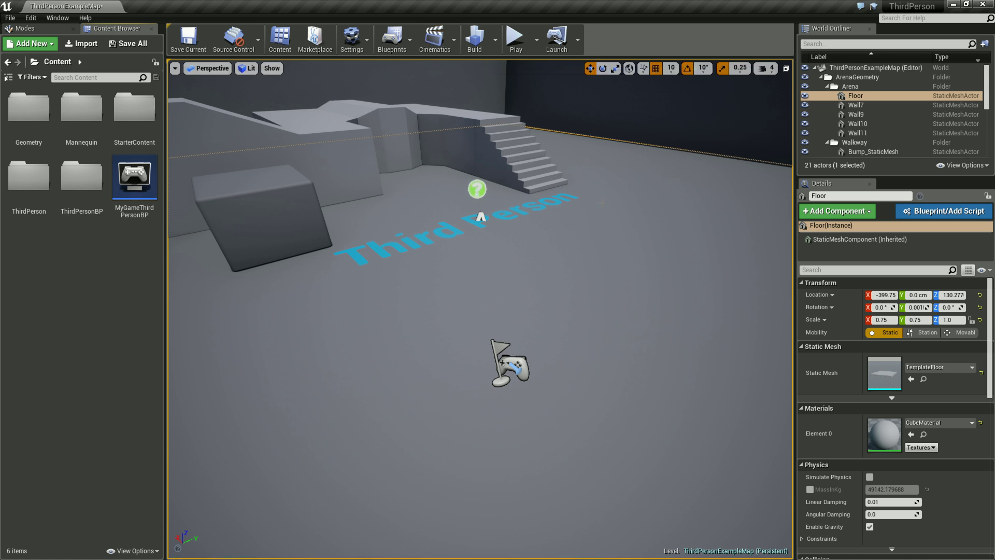
pyautogui.click(368, 39)
# Open World Settings, expand and collapse Lightmass Settings, and return to the Game Mode section
pyautogui.click(395, 72)
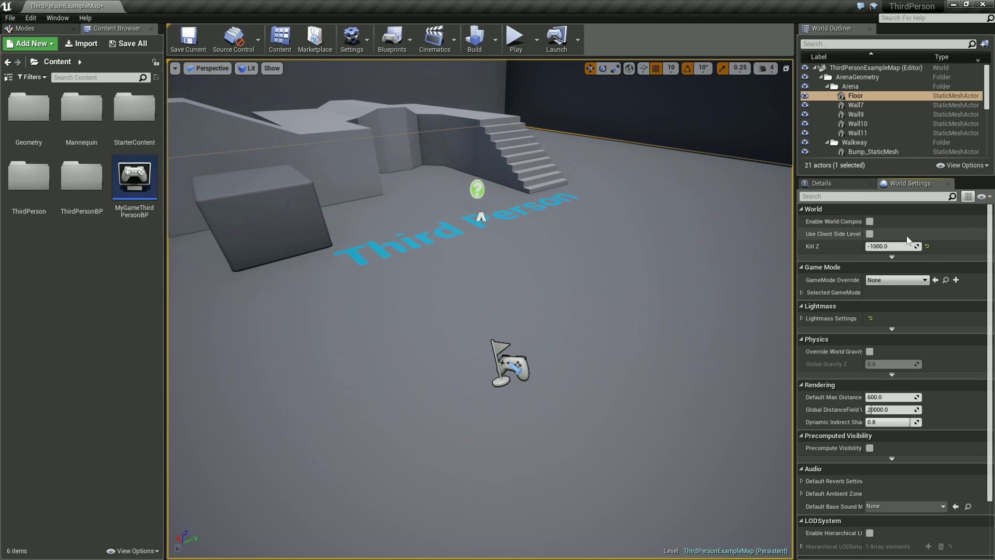
pyautogui.scroll(-2, 931, 229)
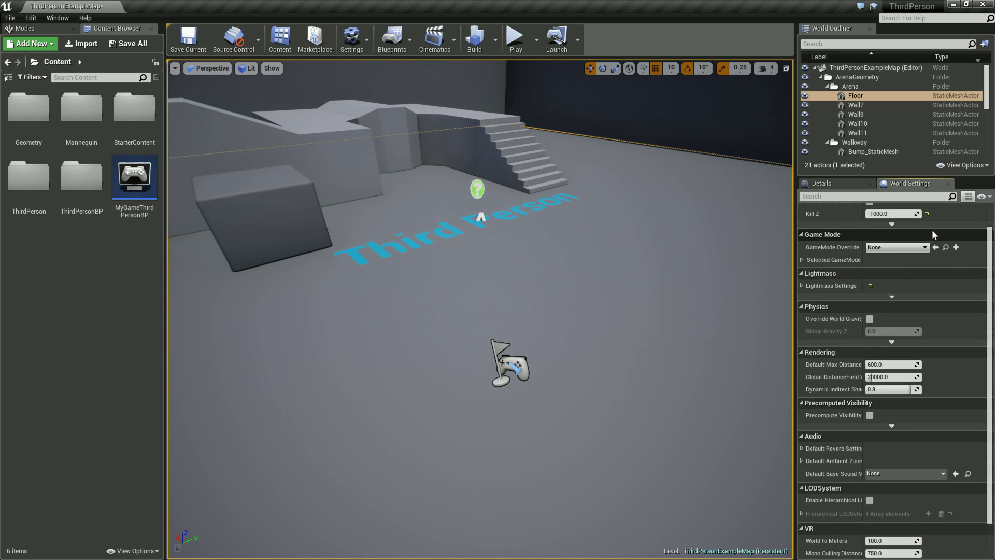
pyautogui.click(801, 284)
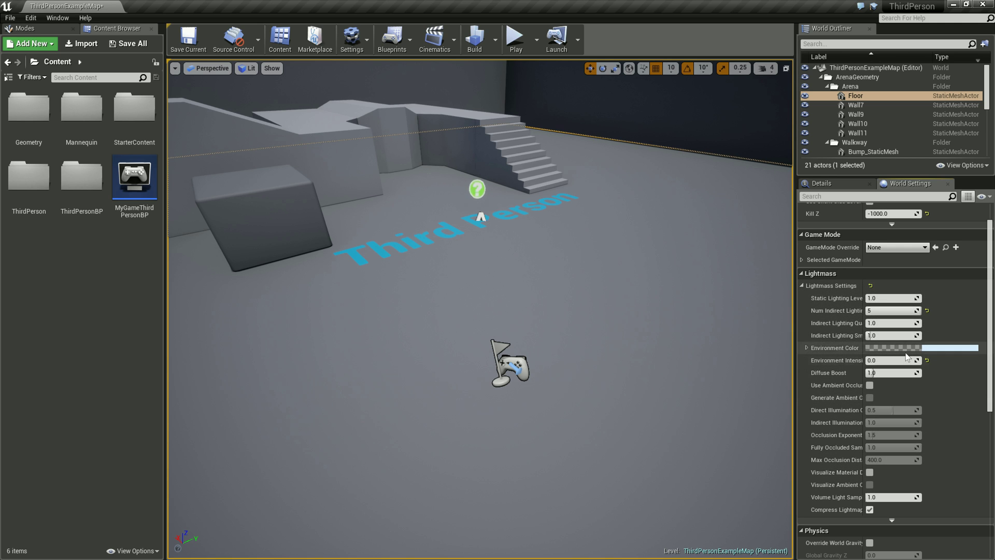
pyautogui.click(804, 285)
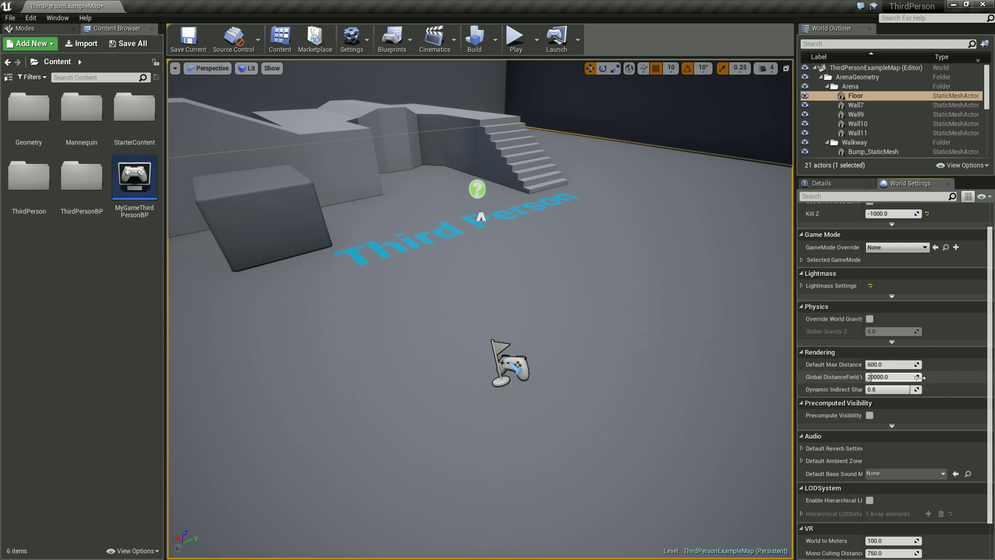
pyautogui.scroll(1, 916, 338)
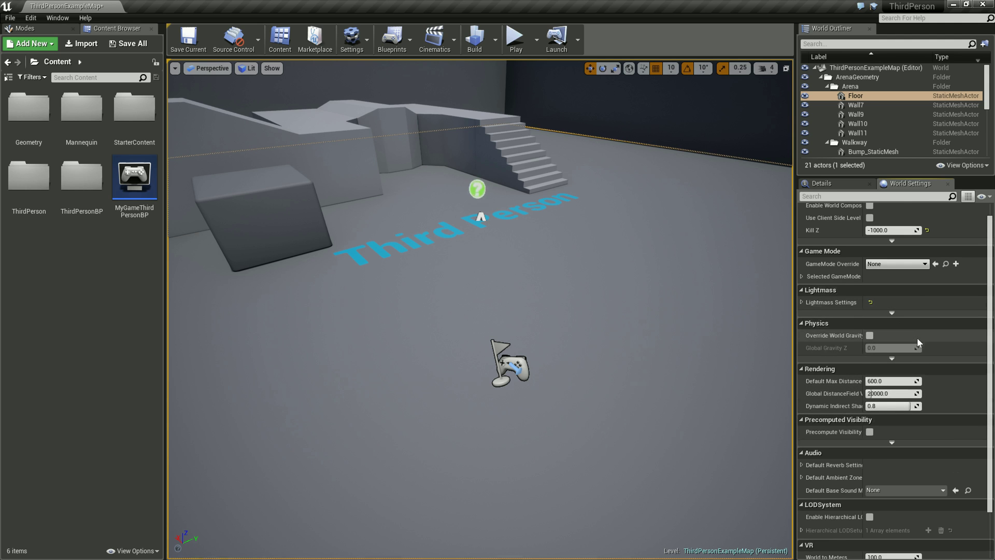
pyautogui.scroll(1, 916, 337)
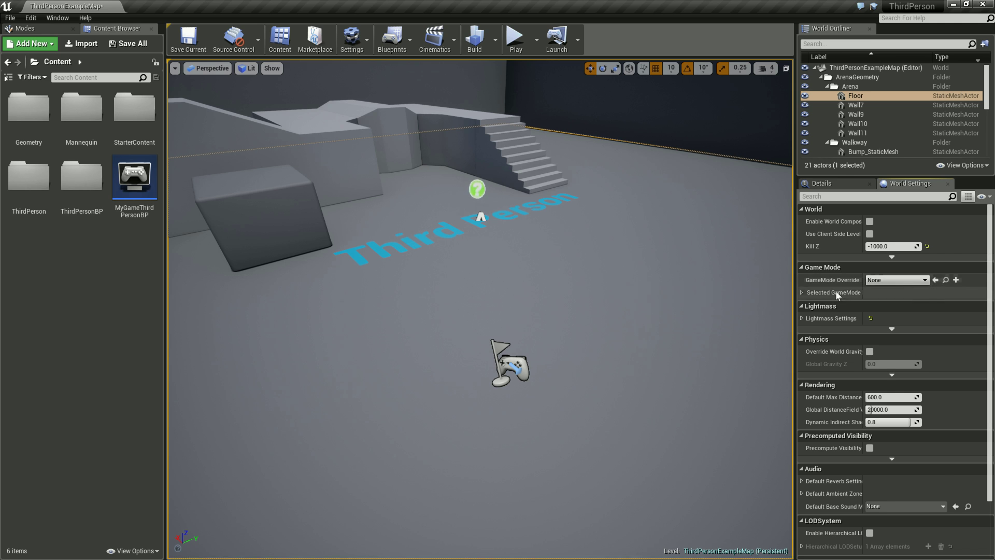
# Set GameMode Override to MyGameThirdPersonBP under Selected GameMode and save the current map
pyautogui.click(801, 292)
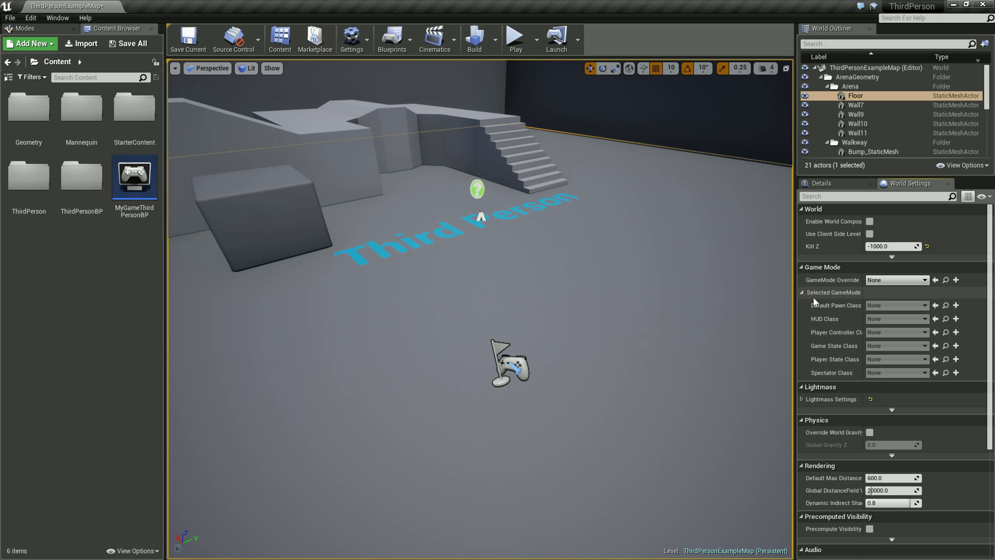
pyautogui.click(889, 281)
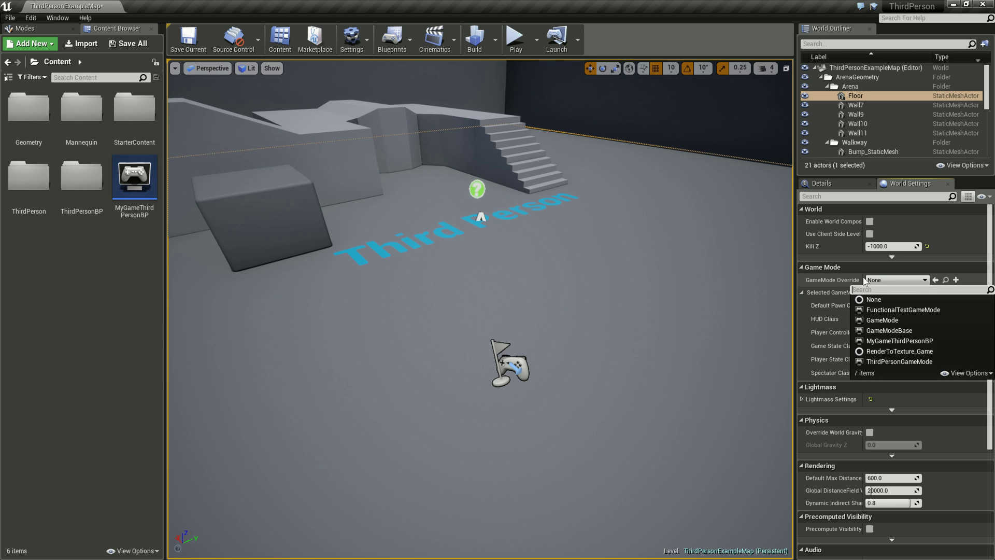
pyautogui.click(898, 342)
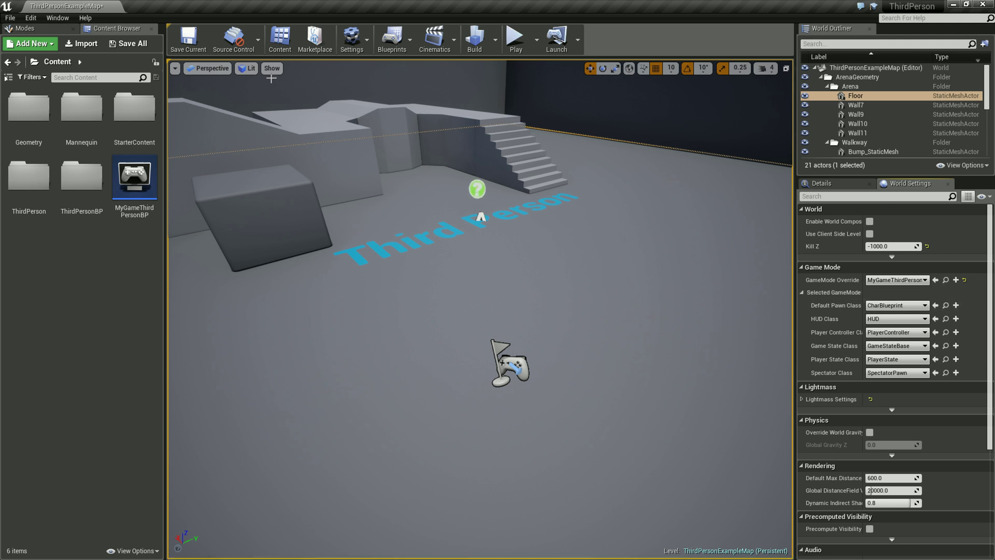
pyautogui.click(188, 39)
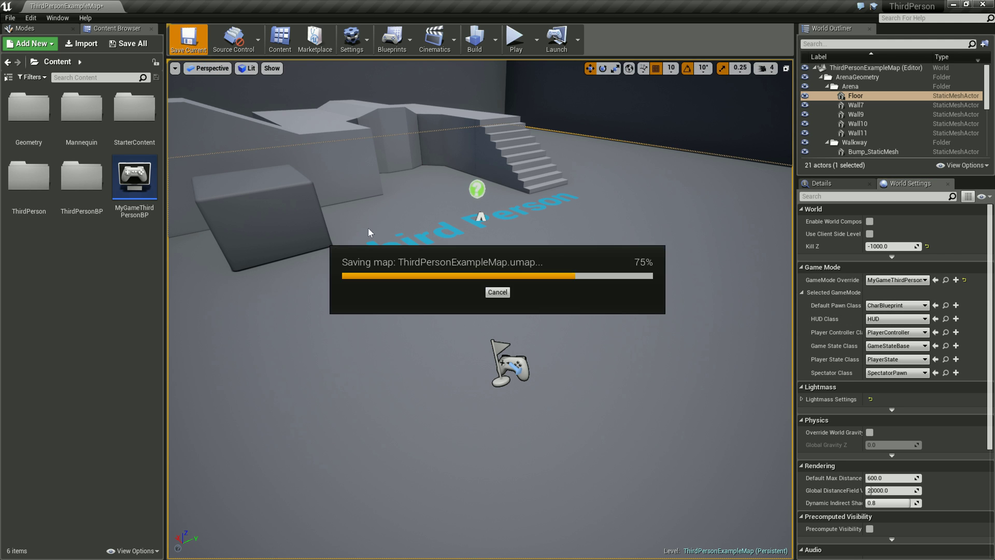
# Start Play In Editor and run the CharBlueprint mannequin forward along the walkway with W
pyautogui.click(516, 39)
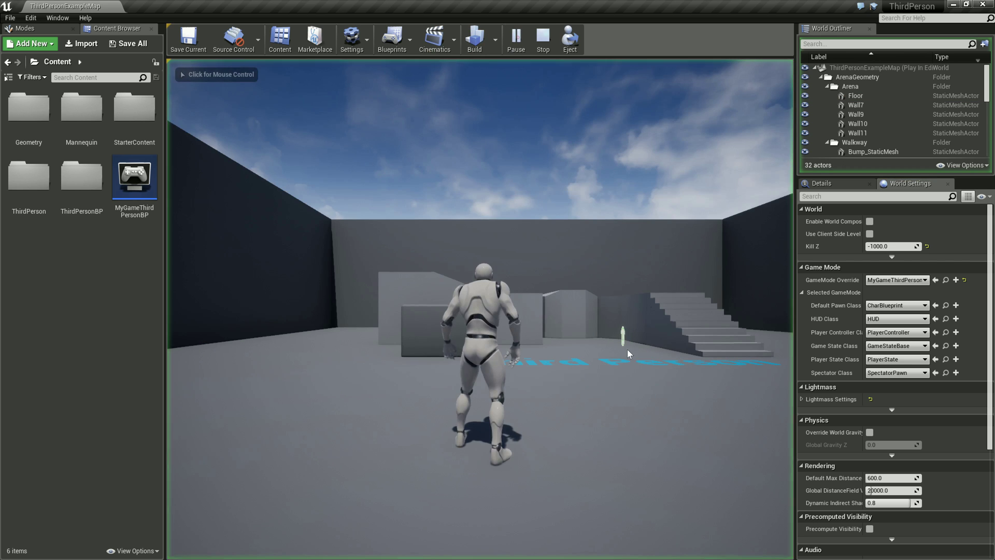
pyautogui.click(595, 318)
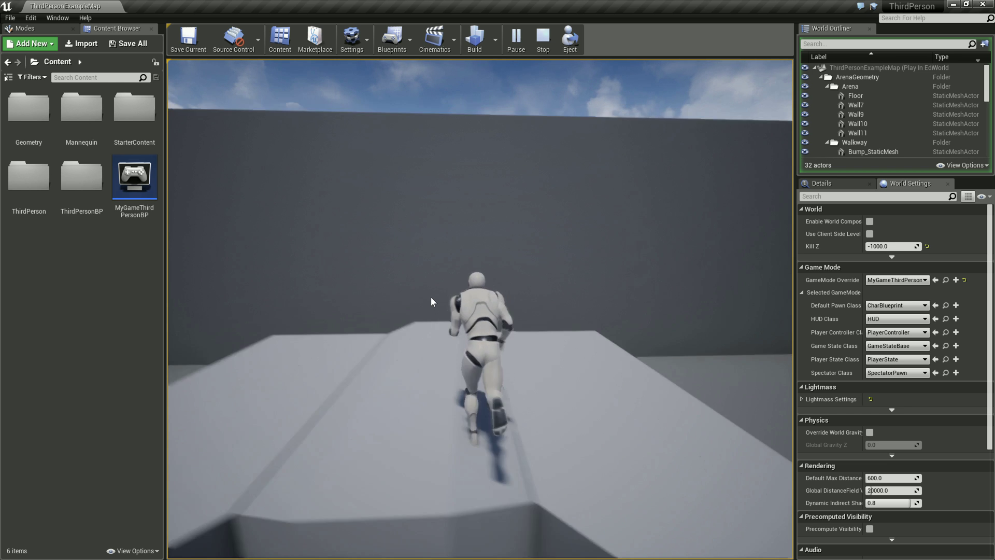
pyautogui.press('w')
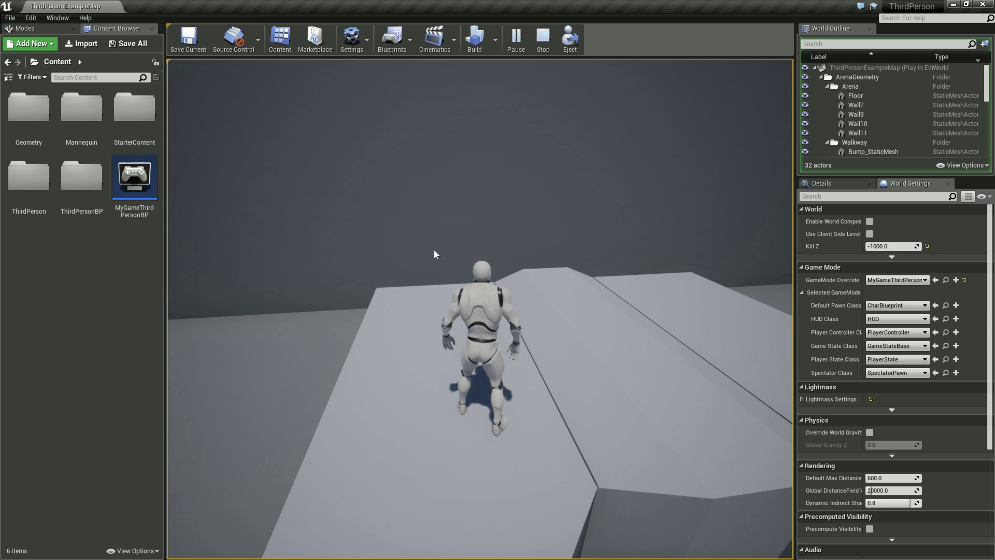
pyautogui.press('w')
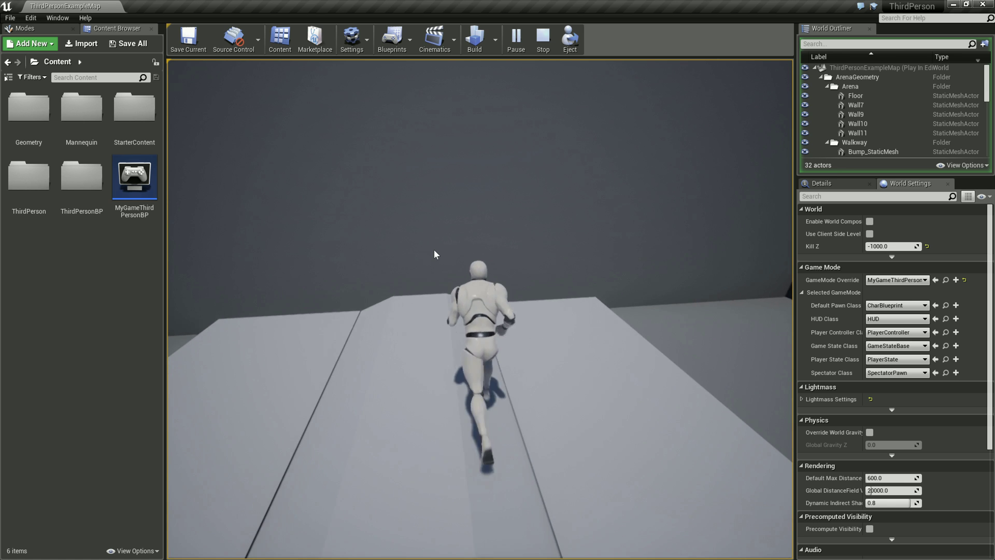
pyautogui.press('w')
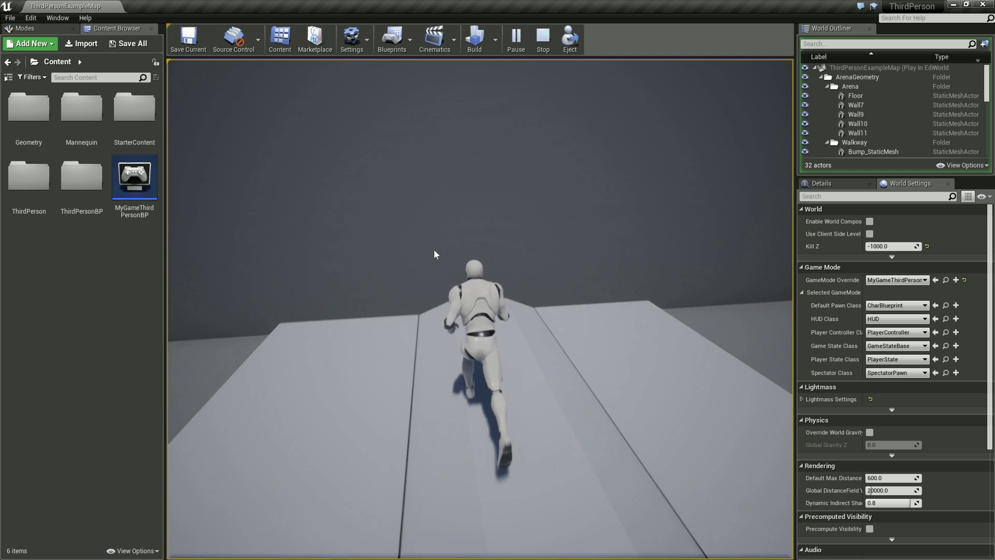
pyautogui.press('w')
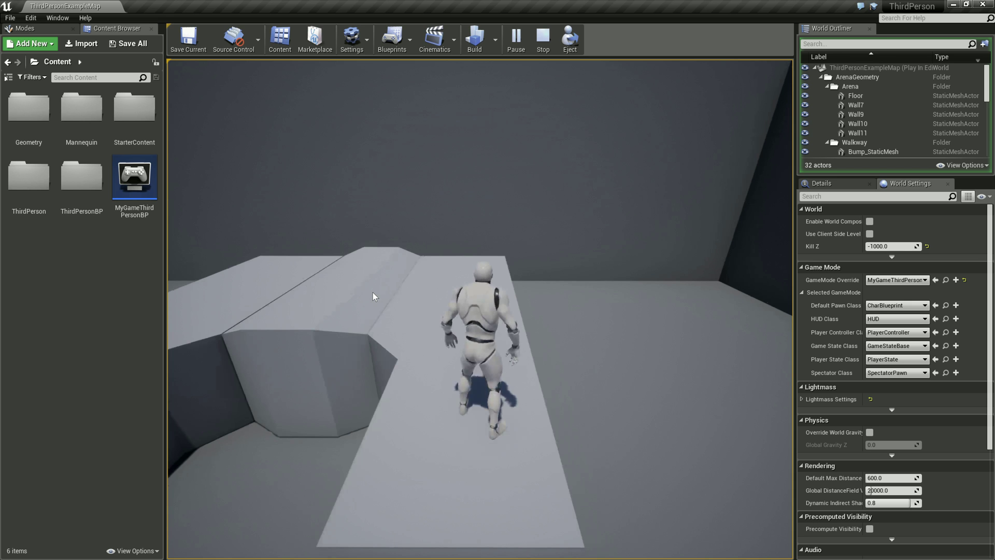
# Tilt the camera up, then run and jump the character off the end of the walkway
pyautogui.moveTo(372, 293); pyautogui.dragTo(372, 303)
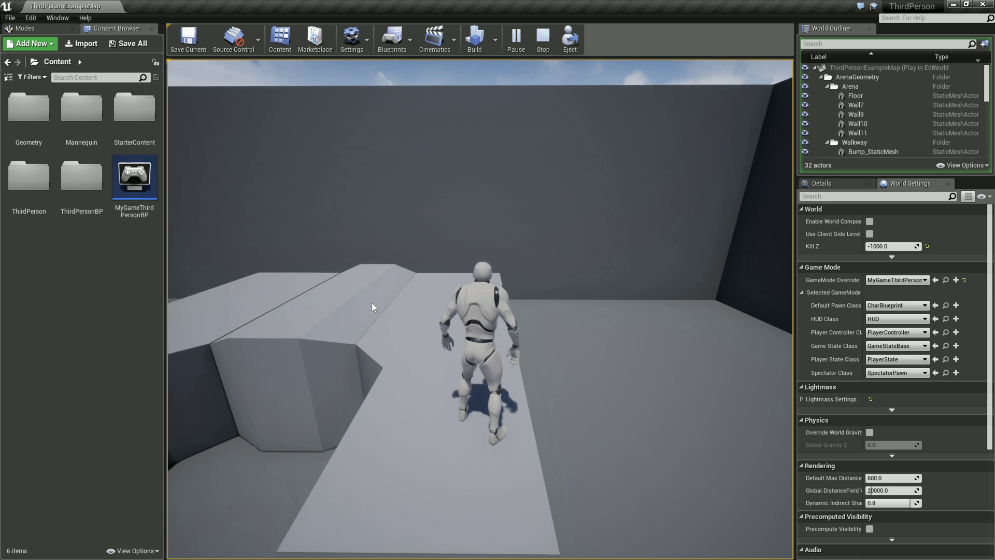
pyautogui.press('w')
pyautogui.press('space')
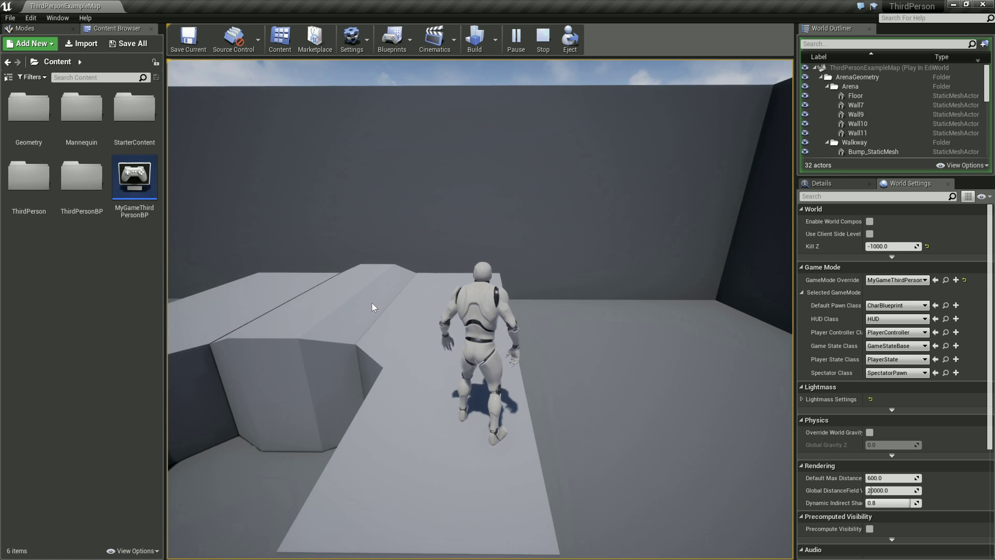
pyautogui.press('space')
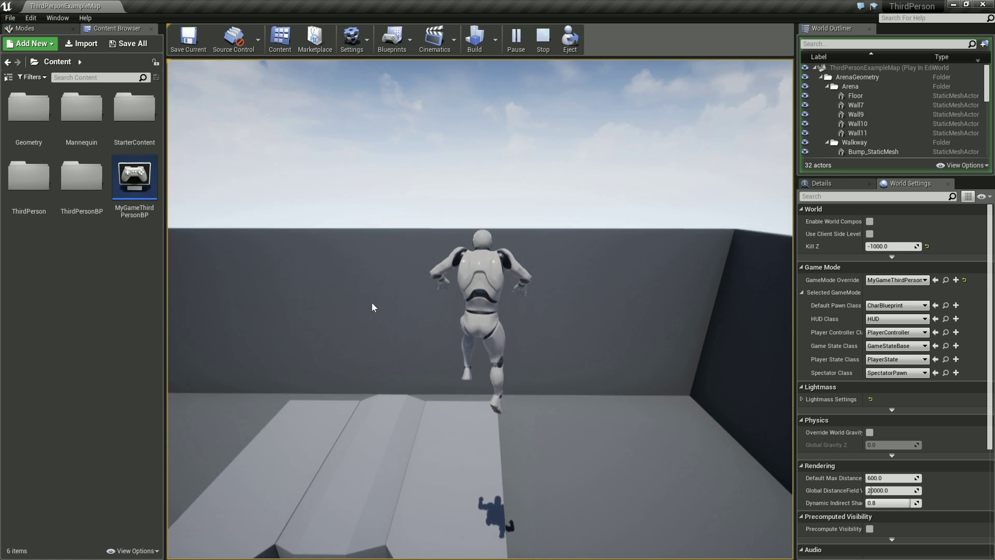
pyautogui.press('space')
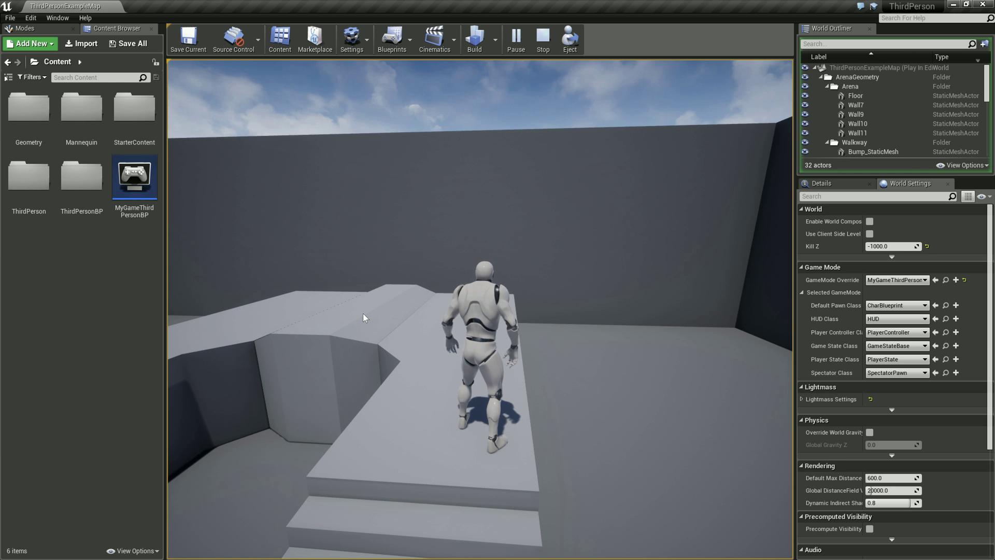
# Walk the character to the stairs and across the platform, then free the cursor with Shift+F1
pyautogui.click(363, 313)
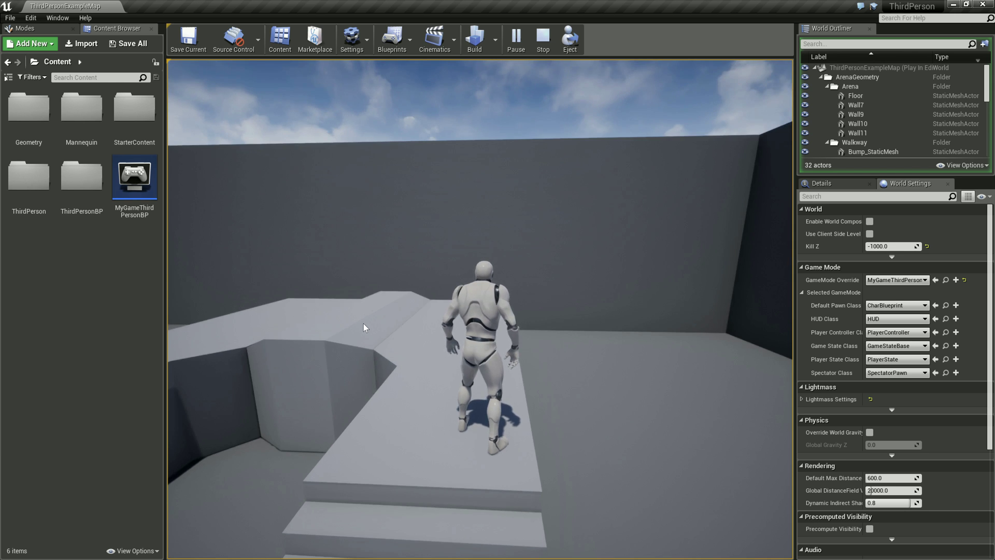
pyautogui.press('w')
pyautogui.press('w')
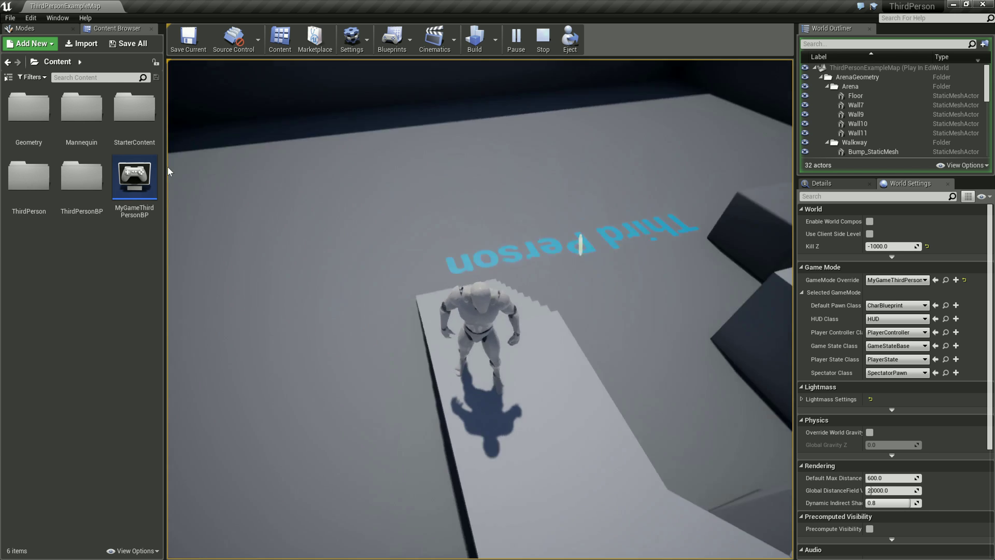
pyautogui.press('w')
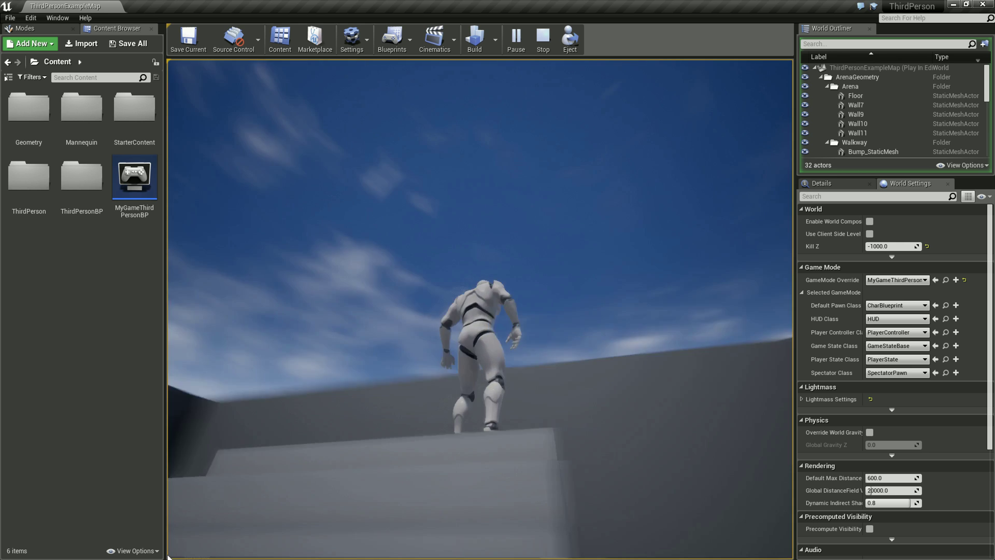
pyautogui.press('w')
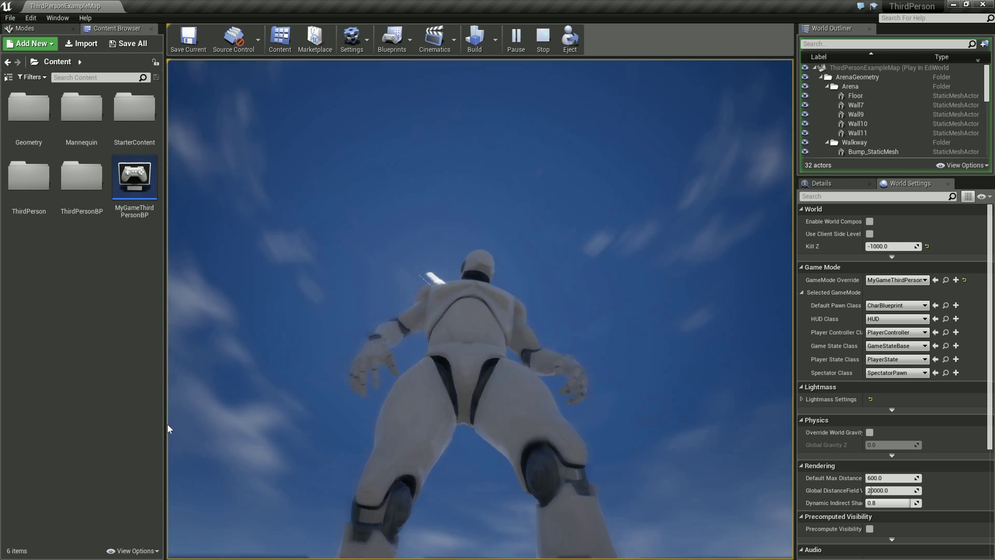
pyautogui.hotkey('shift', 'F1')
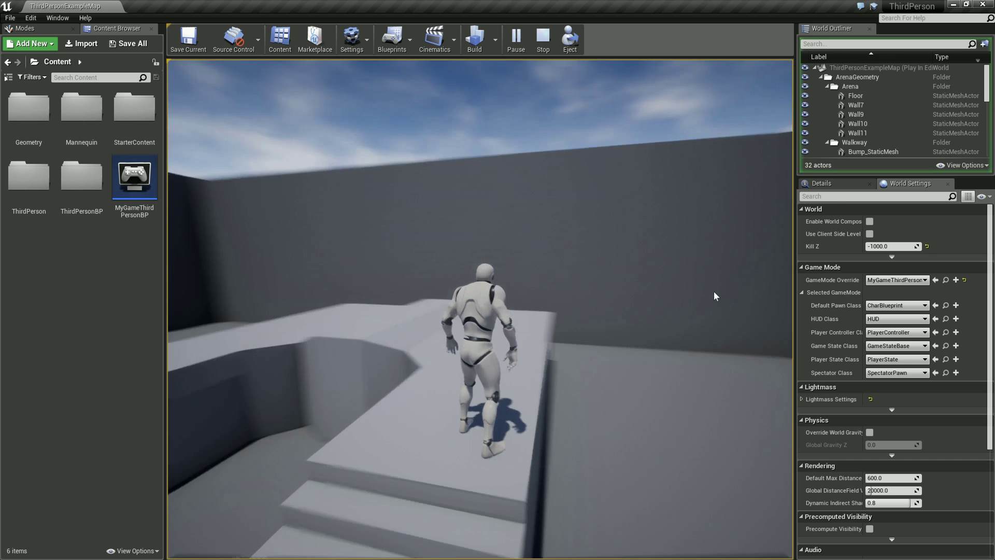
# Walk the character down the stairs, orbit the camera, then stop the playtest with Escape
pyautogui.press('a')
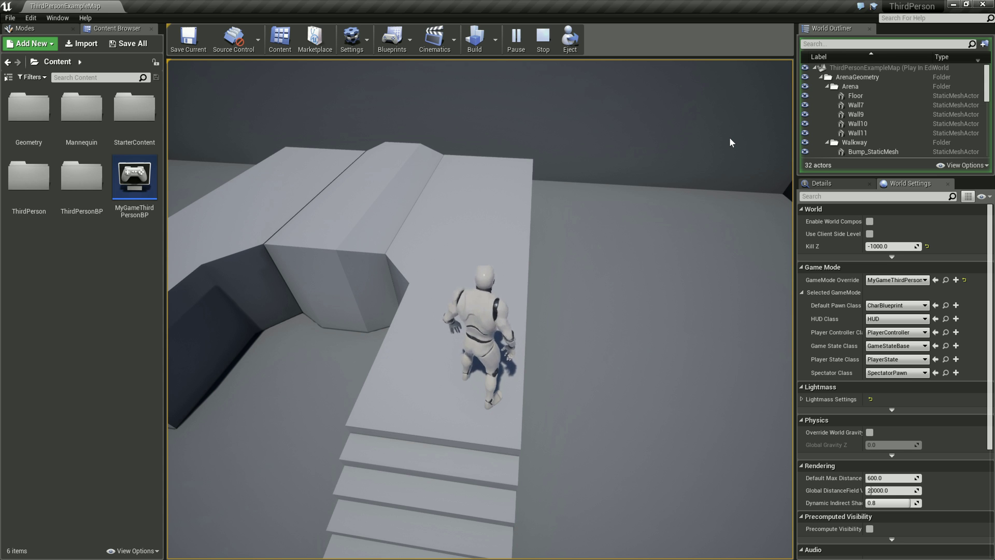
pyautogui.moveTo(729, 137); pyautogui.dragTo(657, 122)
pyautogui.press('Escape')
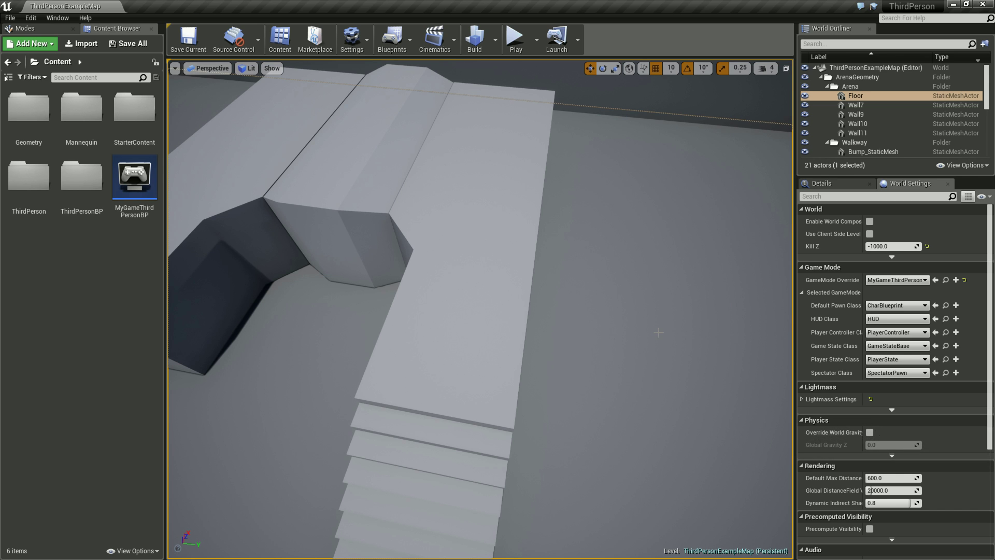
# Dolly the editor viewport backward to reveal more of the arena, sky light and reflection sphere
pyautogui.scroll(-5, 659, 332)
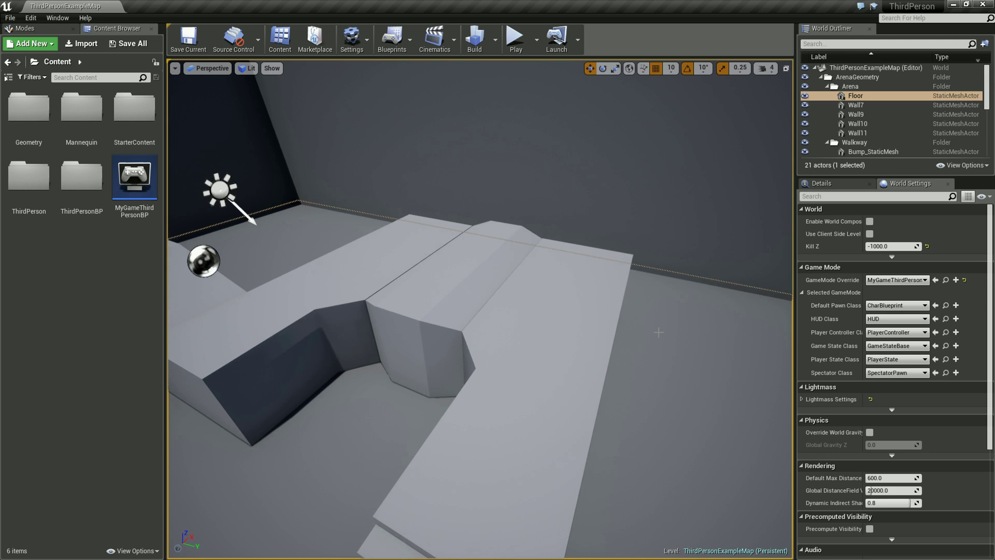